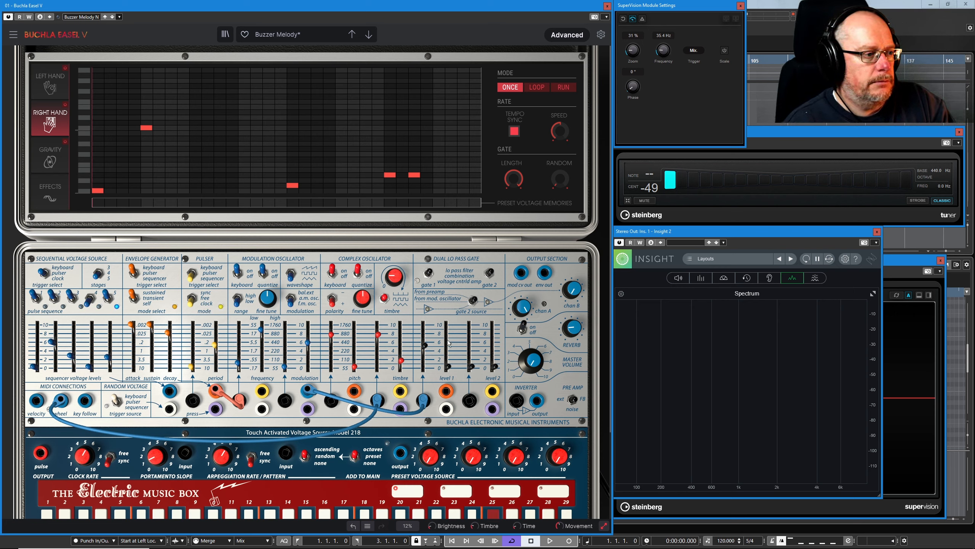
Turn up the master volume and raise the first and fifth sequencer voltage levels by ear, trying other levels for the stages between
drag(530, 361, 530, 356)
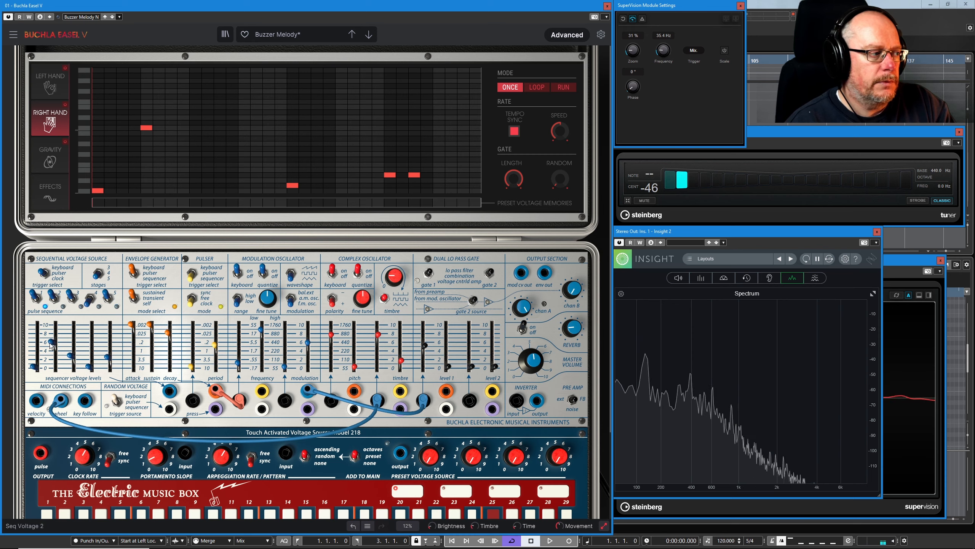
mouse_move(53, 343)
drag(53, 341, 53, 334)
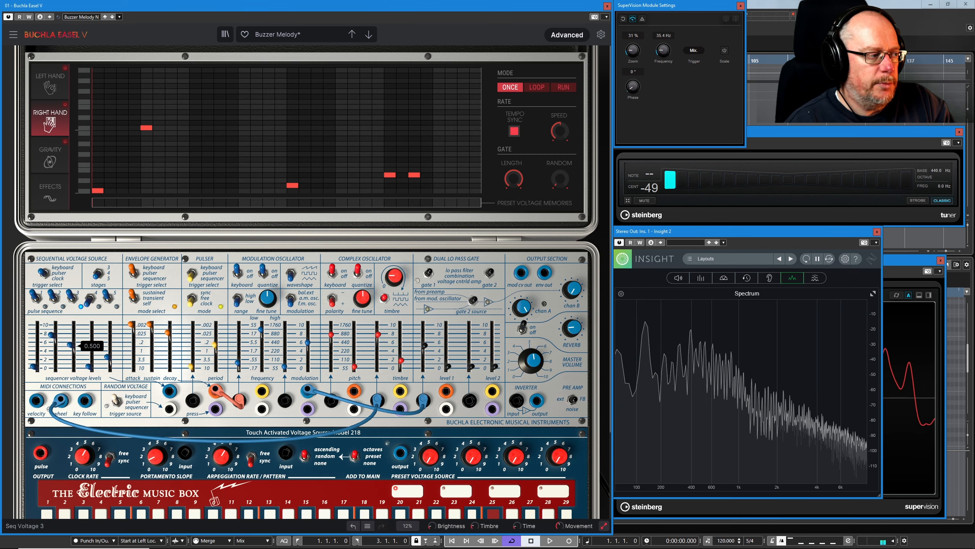
mouse_move(110, 359)
mouse_down()
mouse_move(110, 352)
mouse_move(70, 351)
mouse_move(107, 344)
mouse_up()
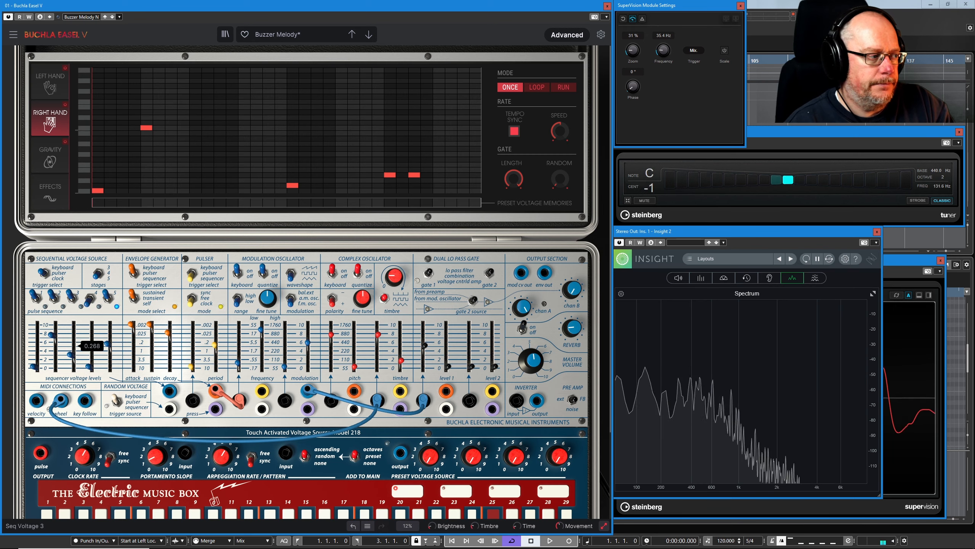
drag(112, 341, 109, 350)
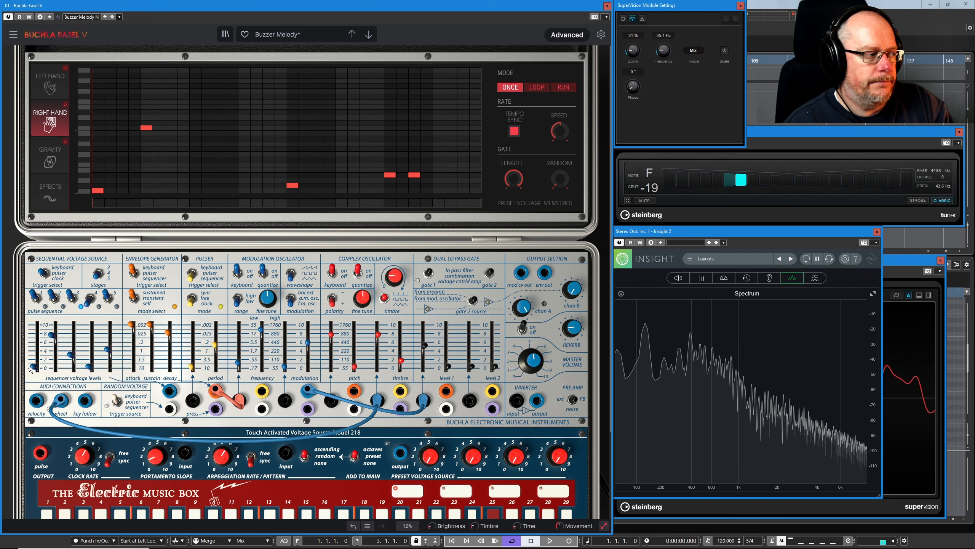
drag(32, 367, 34, 354)
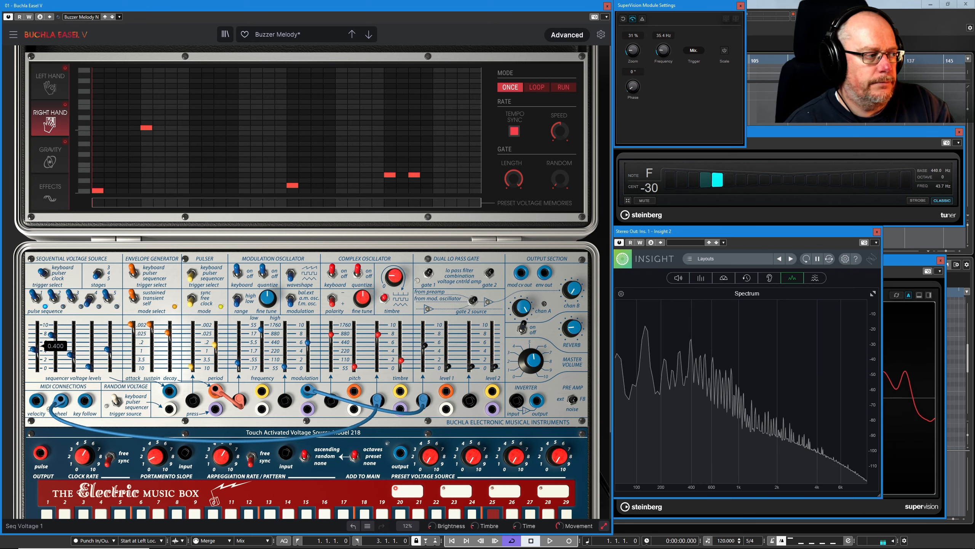
drag(108, 348, 53, 339)
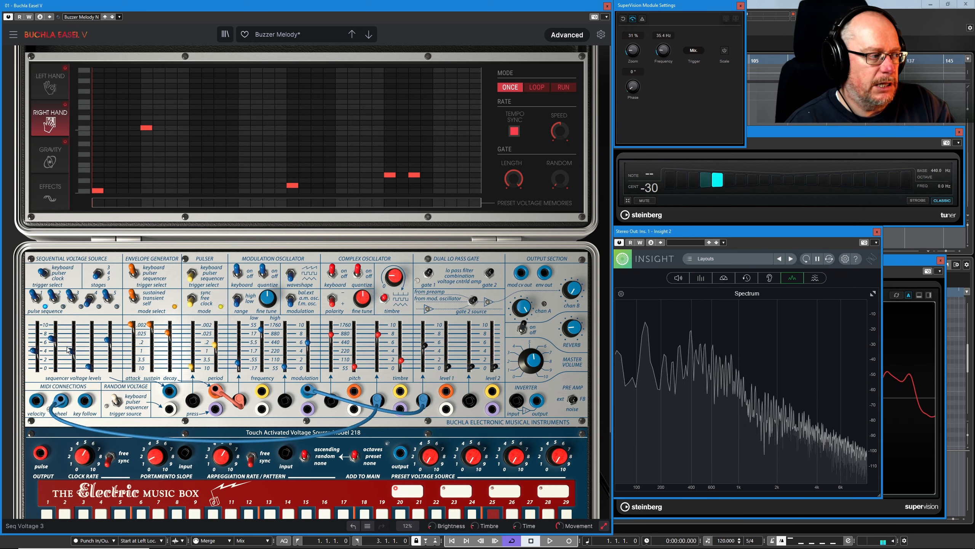
drag(33, 351, 107, 343)
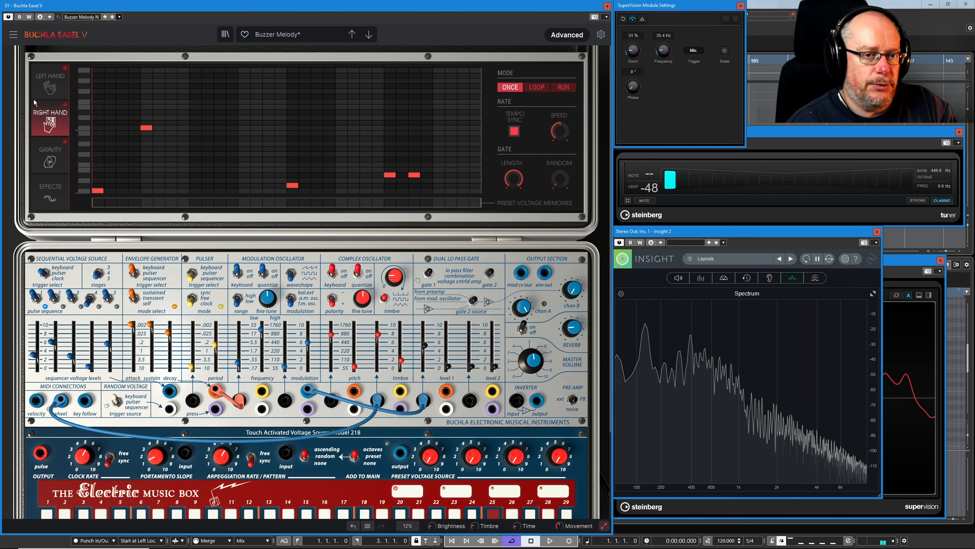
Turn on the Right Hand sequencer and set its mode to Run, adjusting the master volume between talking and listening
click(65, 104)
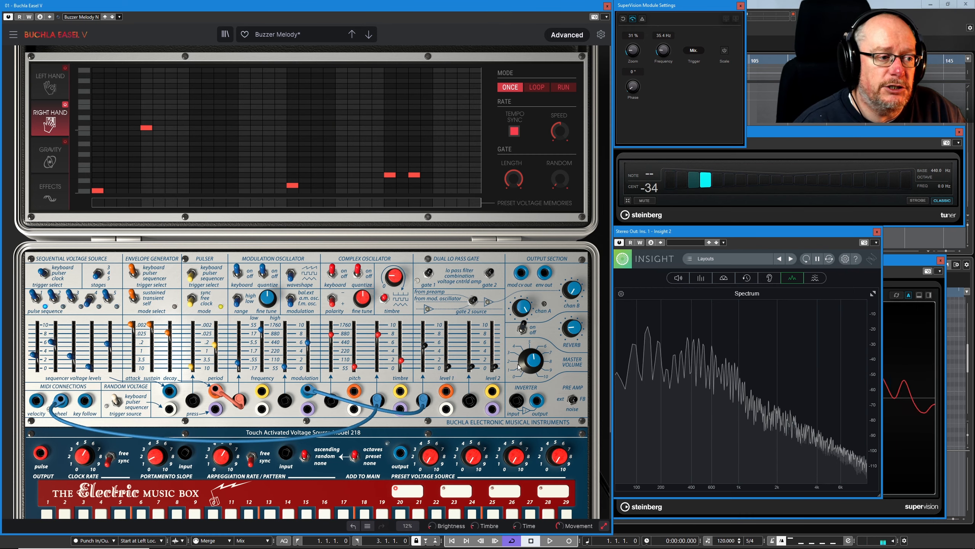
drag(528, 352, 529, 400)
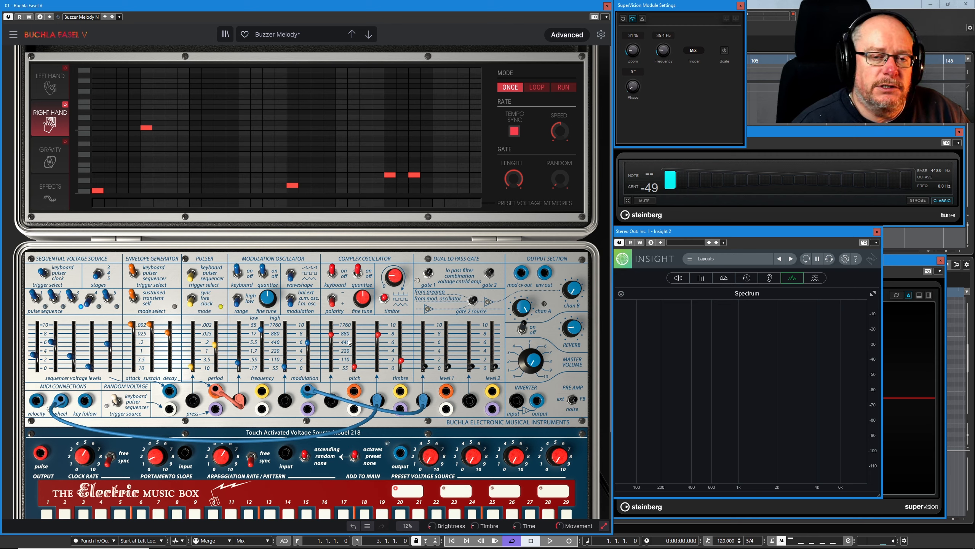
drag(531, 361, 533, 346)
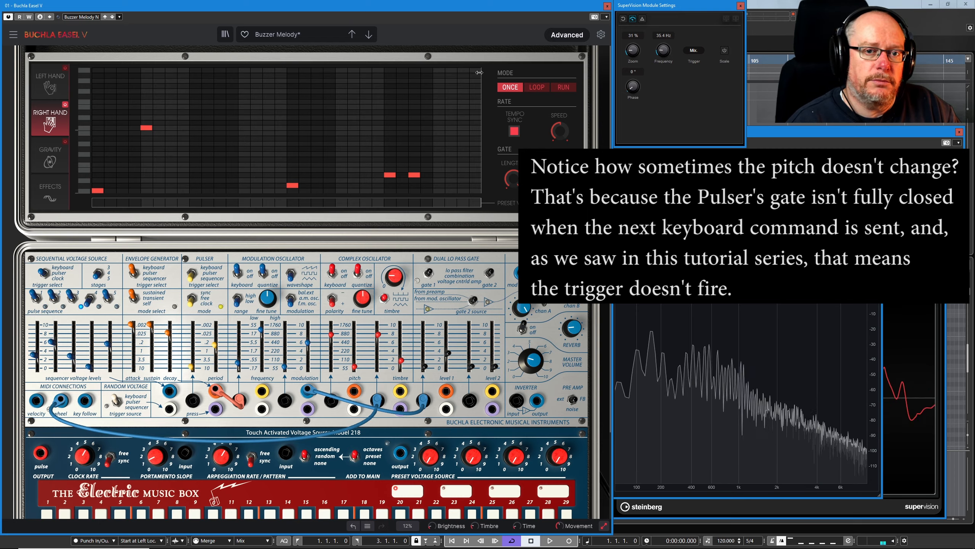
click(562, 88)
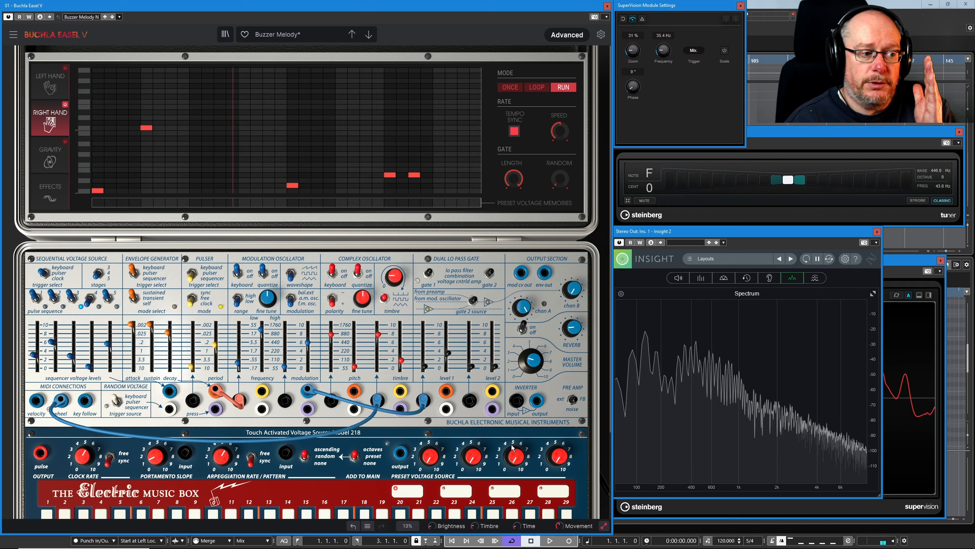
drag(532, 361, 528, 363)
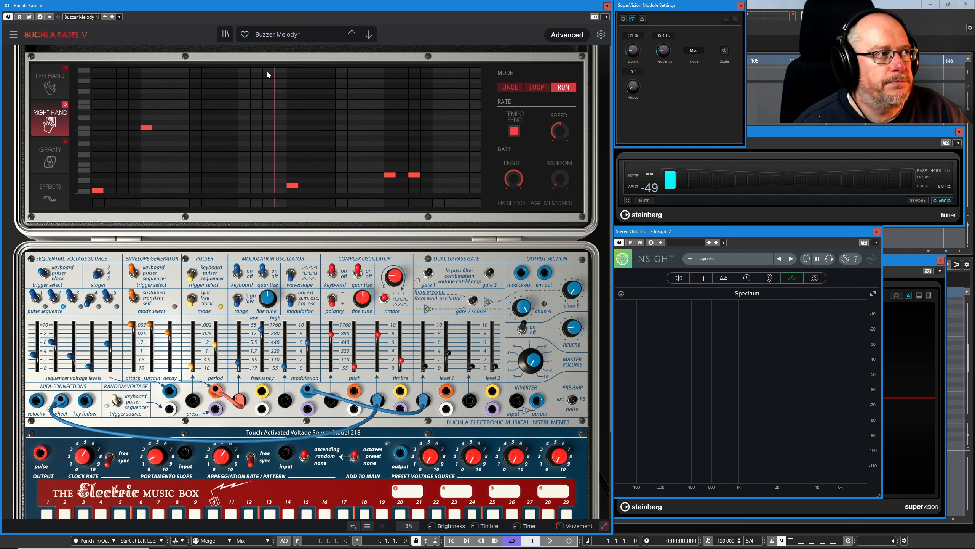
Reload the Buzzer Melody preset by stepping to the next preset and back, and check its Effects and Right Hand sections
click(369, 33)
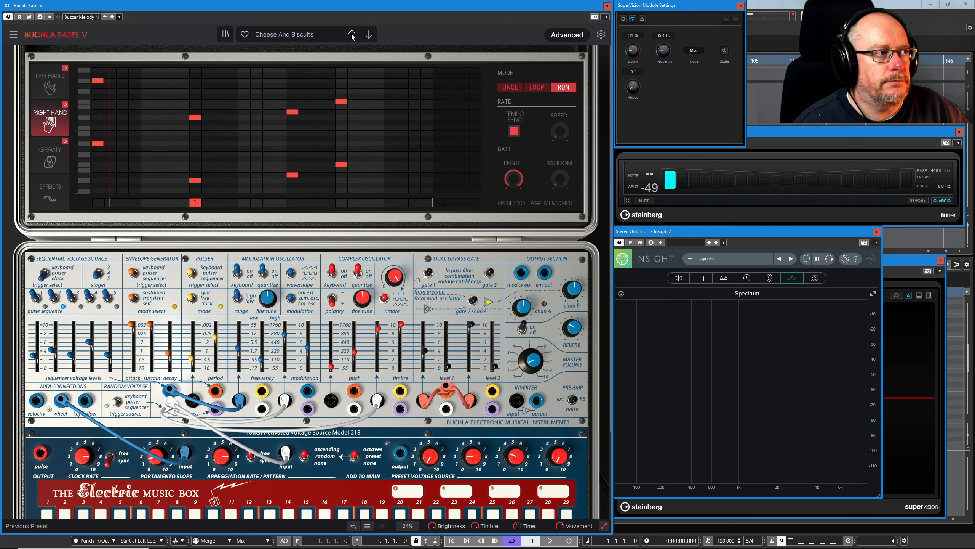
click(352, 35)
click(49, 190)
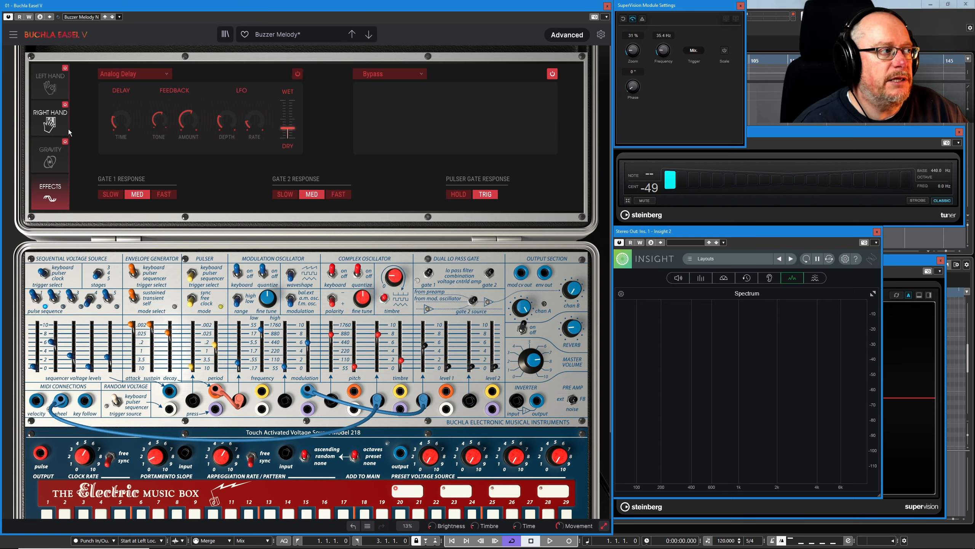
click(50, 124)
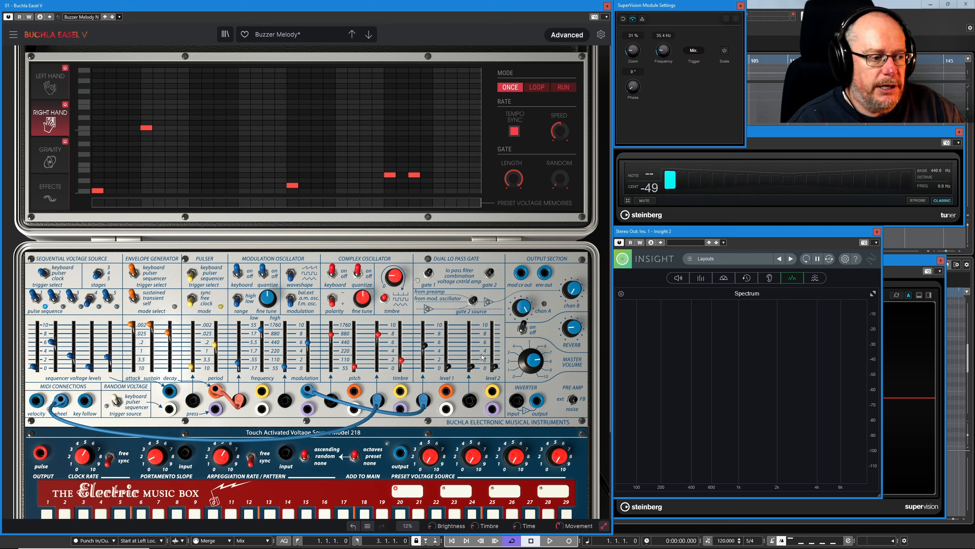
Uncover the looped MIDI note behind the synth window, put the window back and start the project's playback
drag(420, 7, 437, 416)
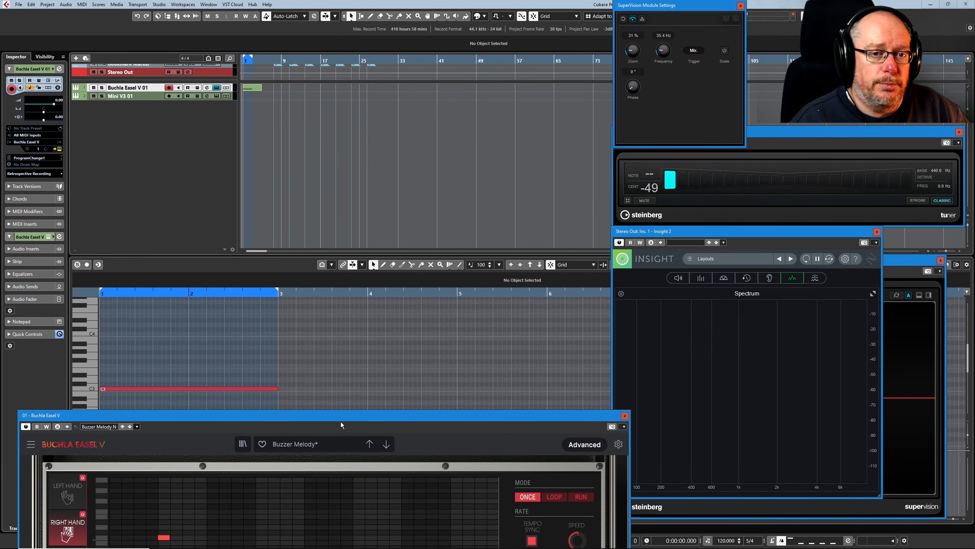
drag(341, 415, 324, 9)
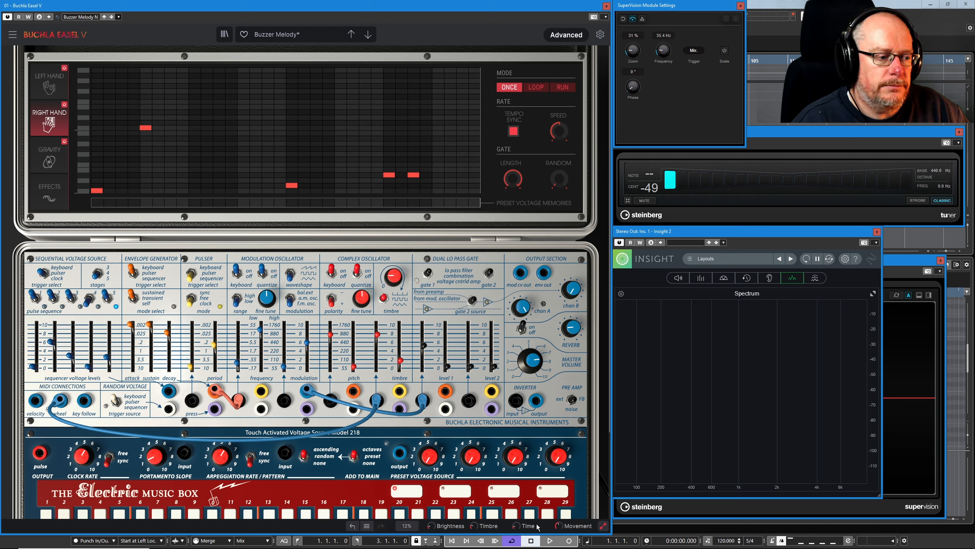
click(549, 540)
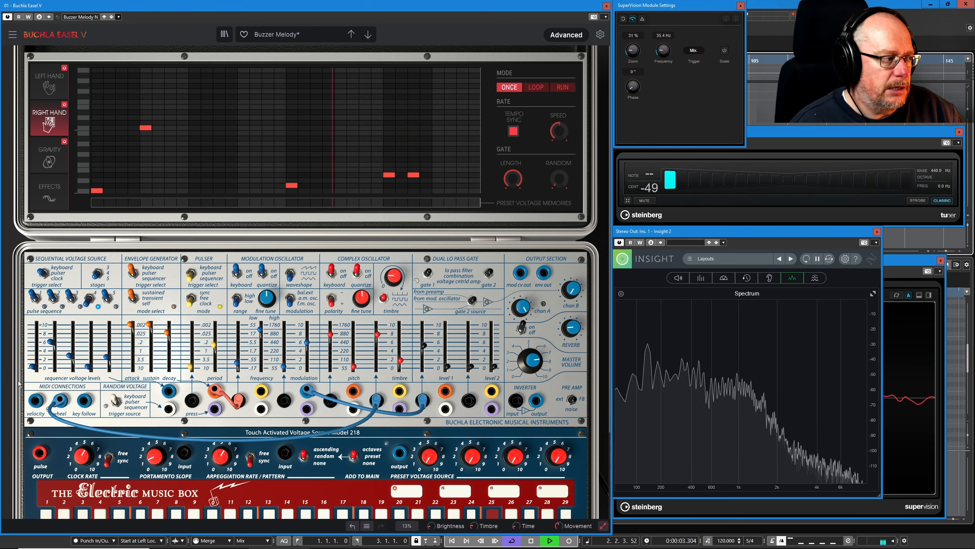
Raise the second, third and fifth sequencer voltage levels during playback and set the first to about 2 on the scale
drag(33, 367, 33, 353)
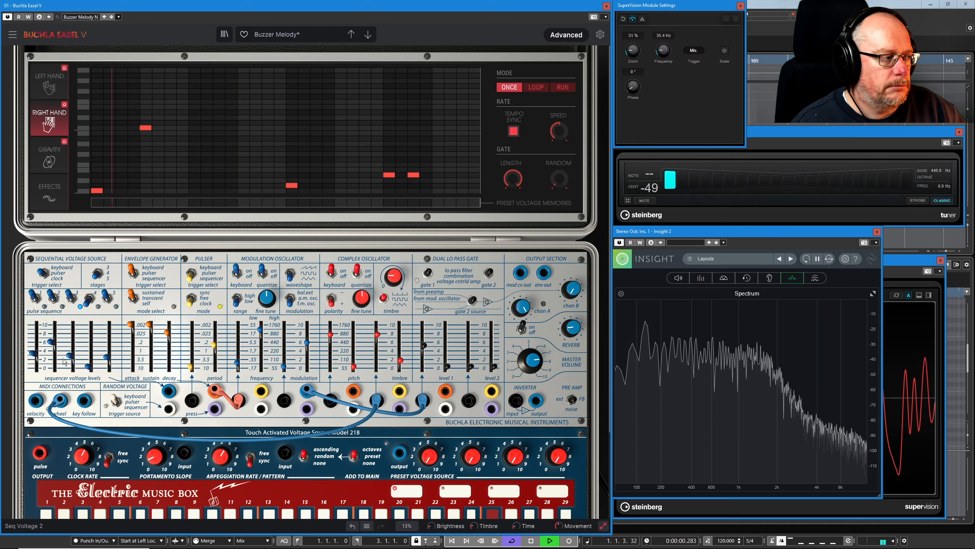
drag(106, 357, 70, 349)
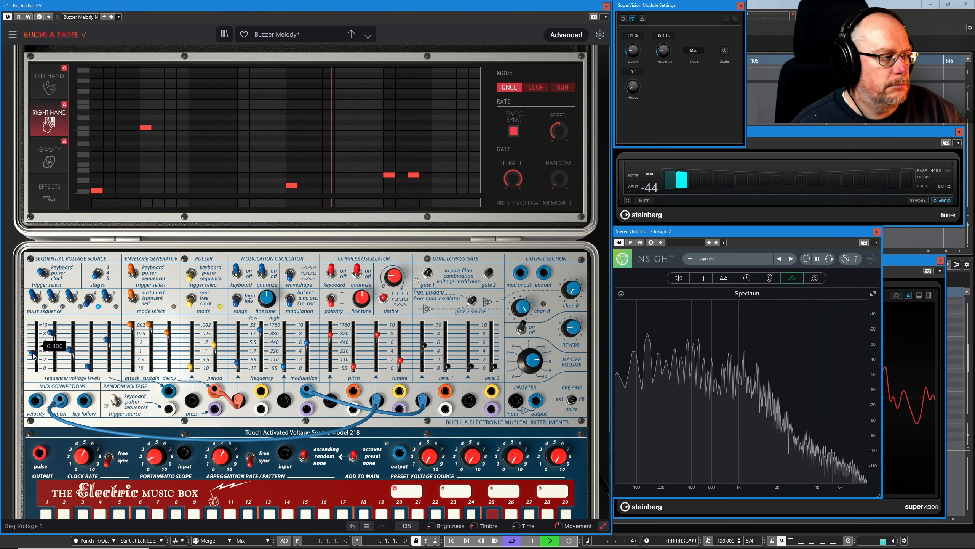
drag(33, 353, 33, 358)
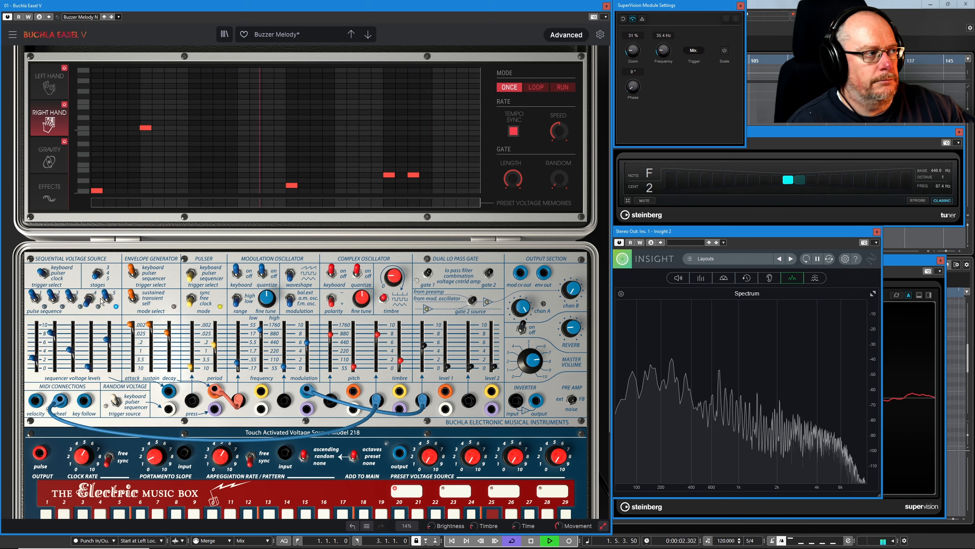
Inspect the Left Hand modulation, switch on the Analog Delay effect and try a different LFO depth for it
click(49, 81)
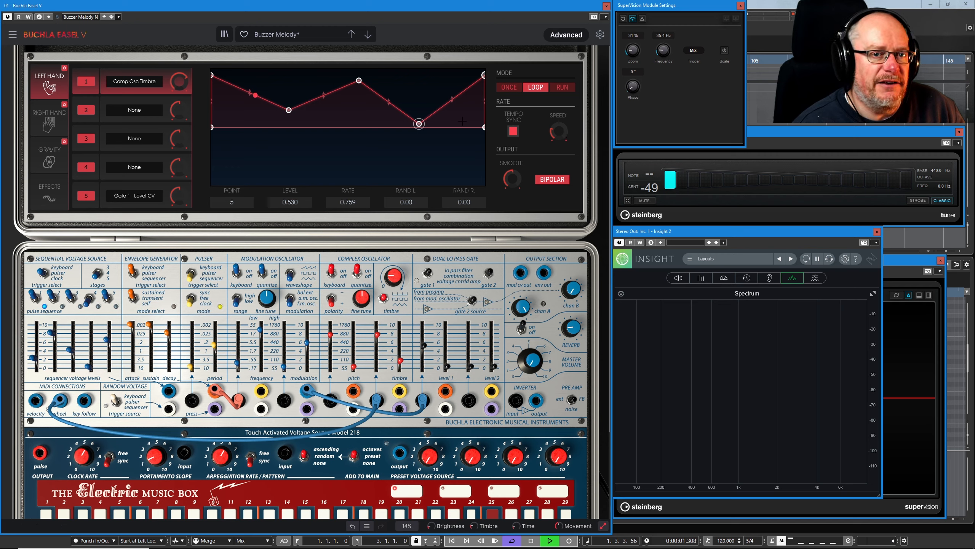
double_click(532, 363)
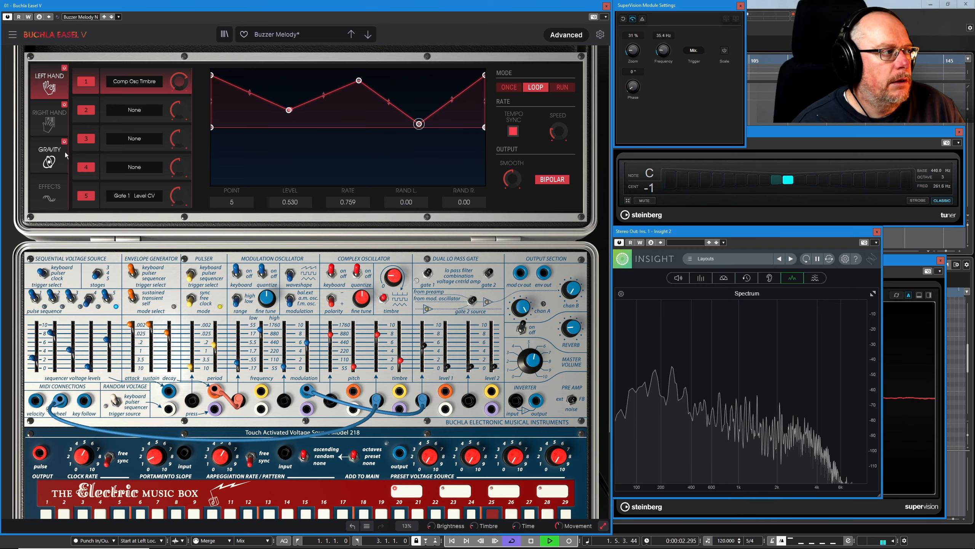
click(45, 190)
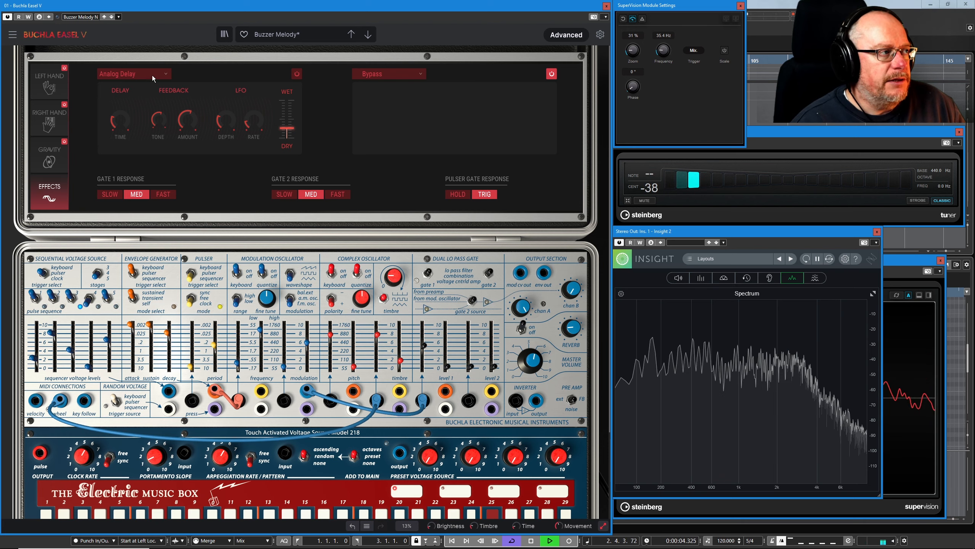
click(297, 74)
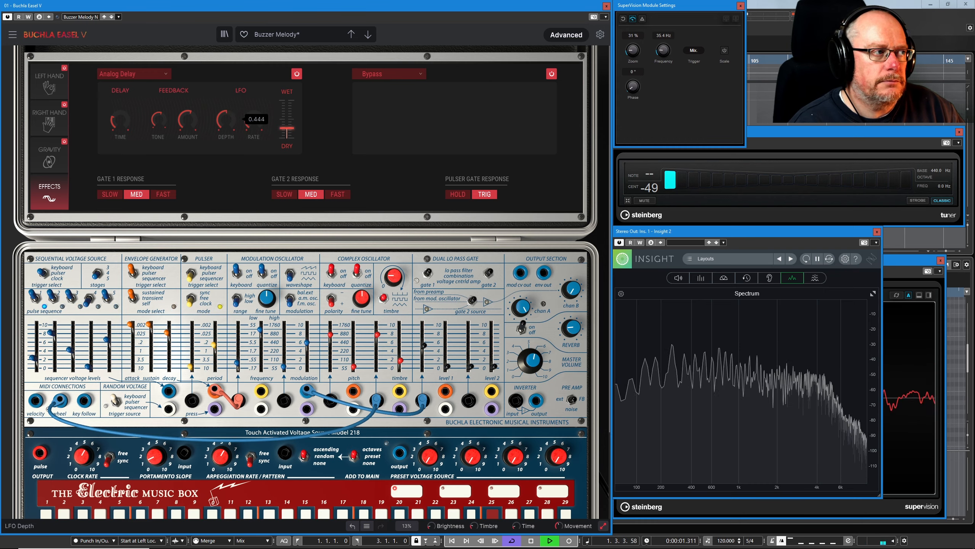
drag(226, 120, 226, 77)
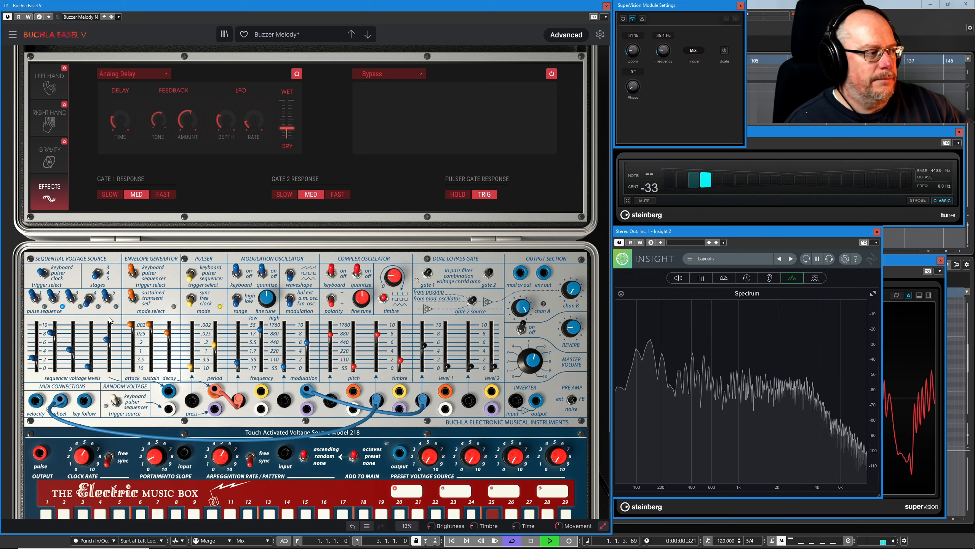
Set the first sequencer voltage level to about 4, raise the fifth, turn down the master volume and return to the Right Hand section
drag(32, 358, 69, 355)
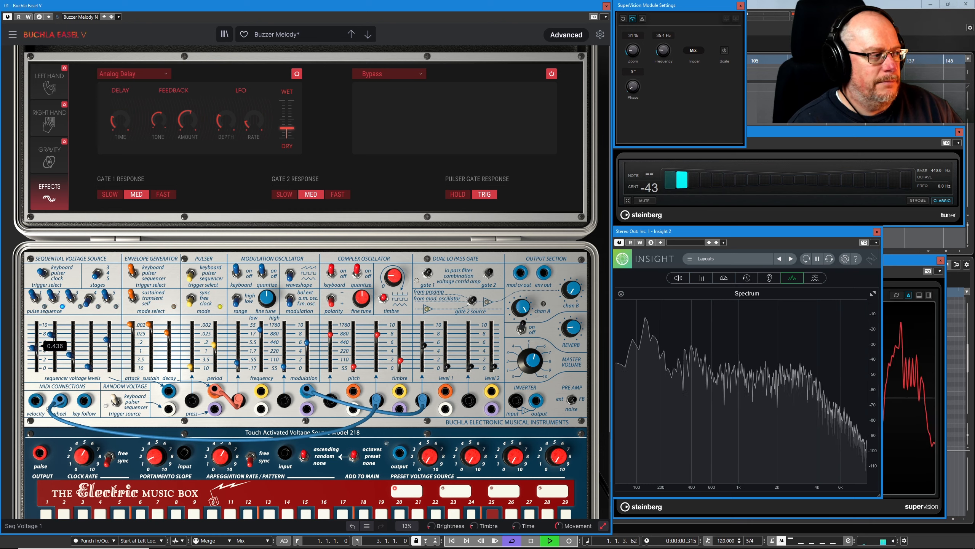
drag(32, 346, 32, 350)
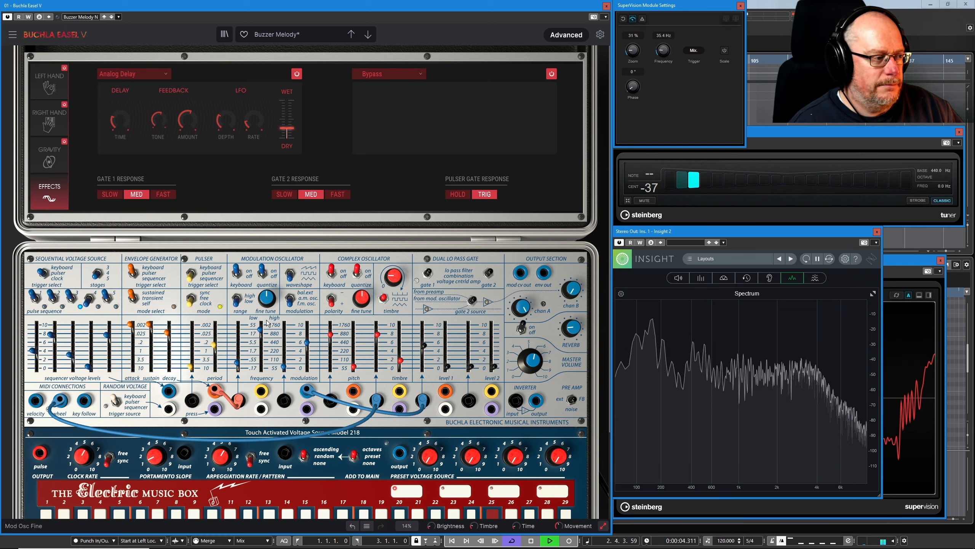
drag(525, 369, 525, 407)
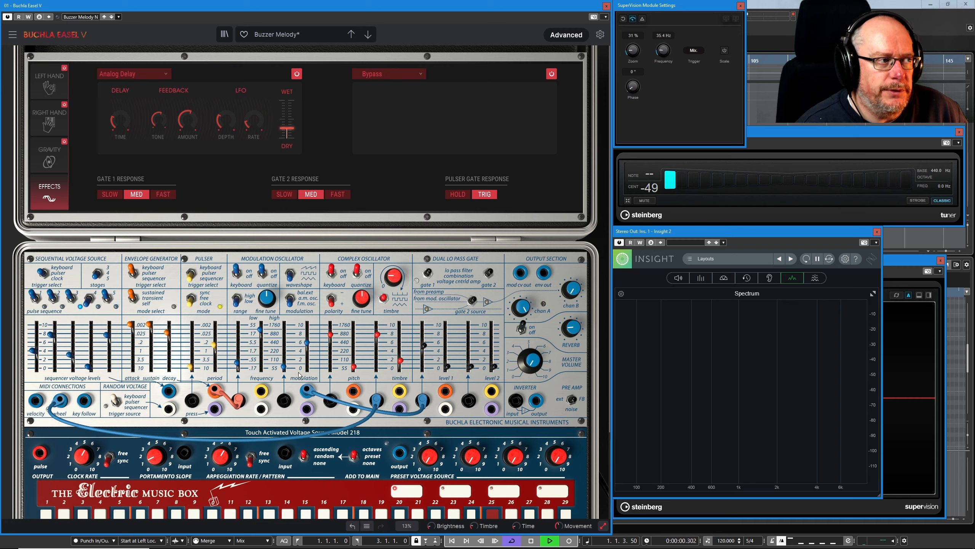
click(52, 125)
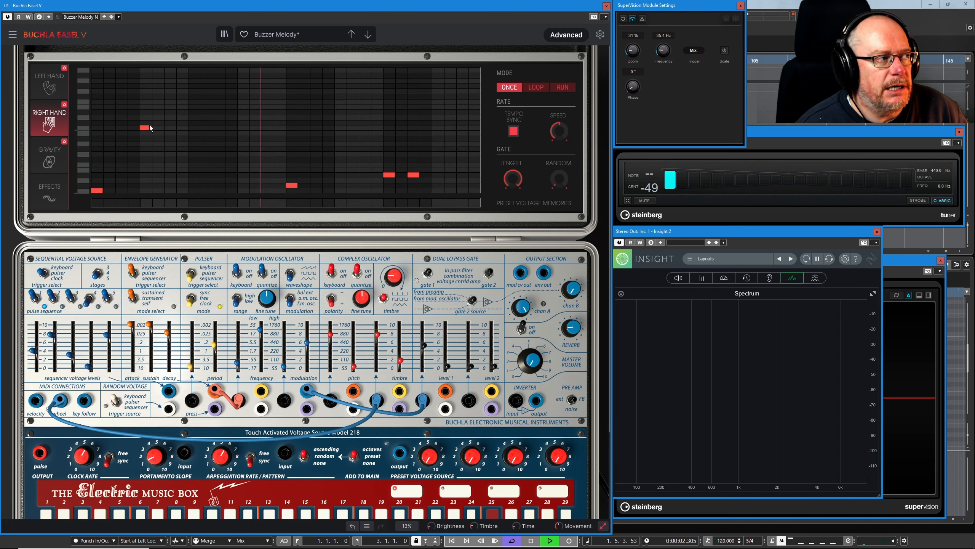